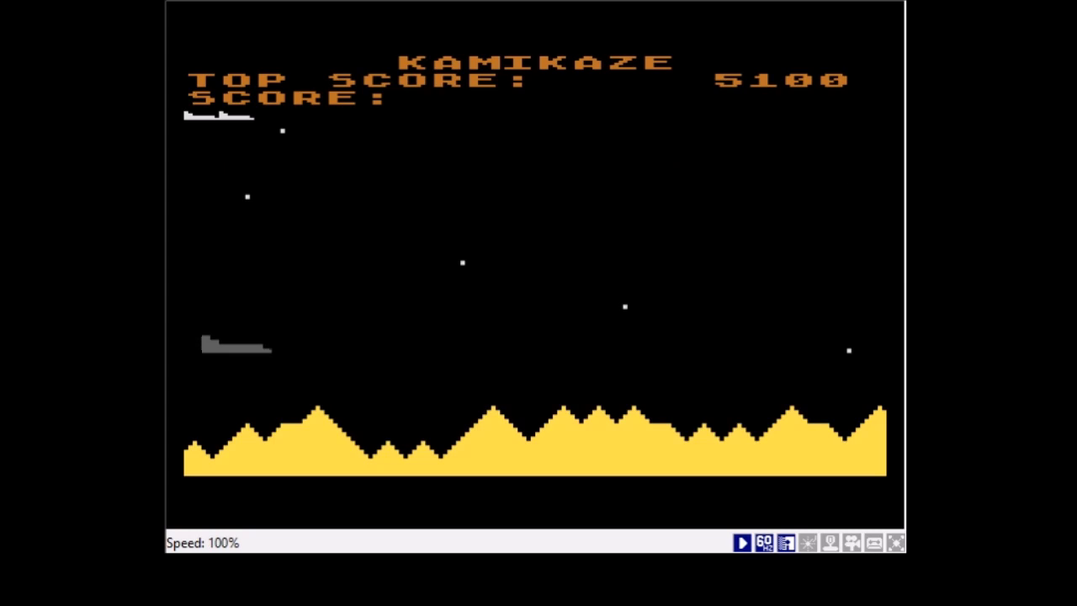
pyautogui.press('Up')
pyautogui.press('ctrl')
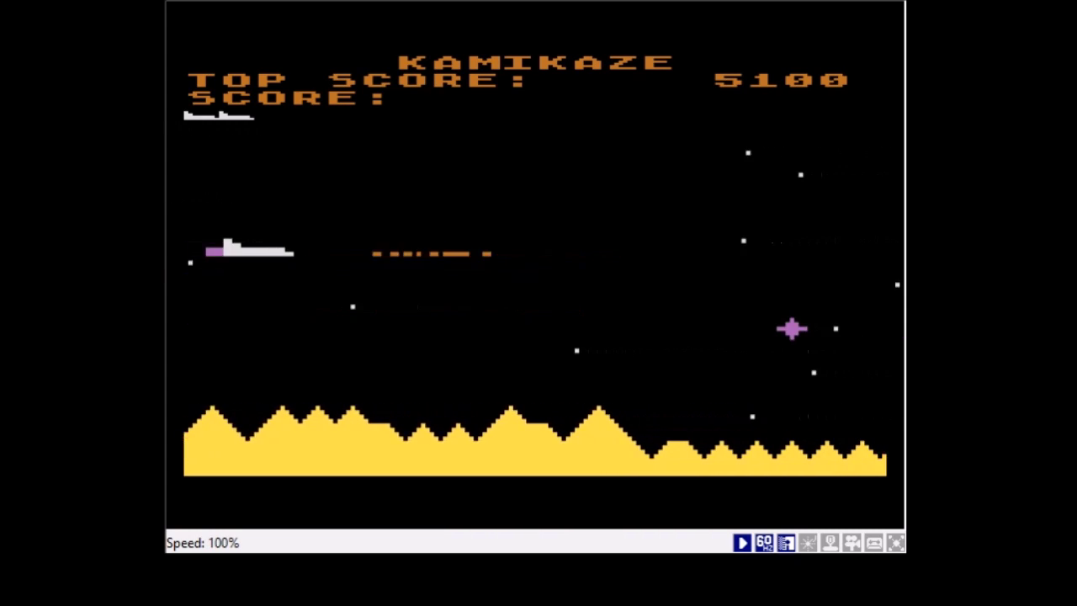
pyautogui.press('Down')
pyautogui.press('Right')
pyautogui.press('ctrl')
pyautogui.press('Up')
pyautogui.press('Left')
pyautogui.press('Right')
pyautogui.press('Down')
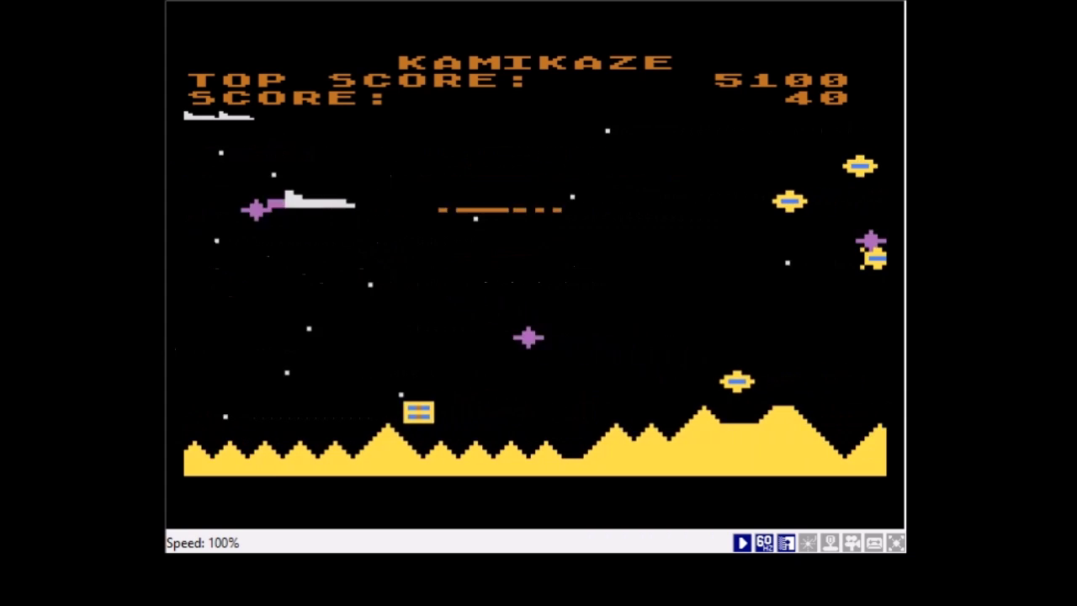
pyautogui.press('Up')
pyautogui.press('Down')
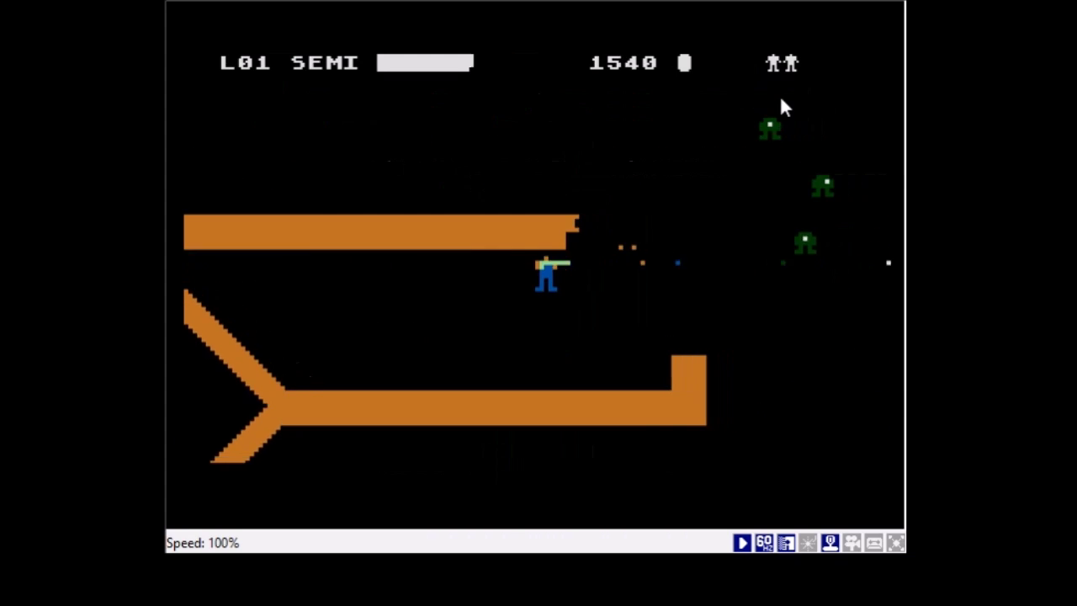
pyautogui.press('Right')
pyautogui.press('Down')
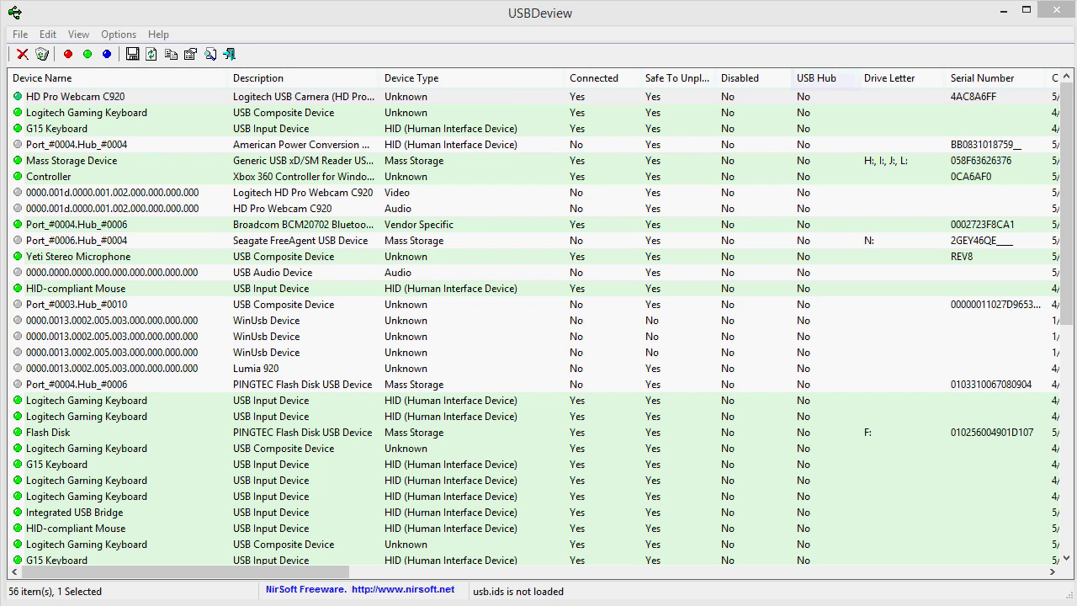
# Step: Widen the Last Plug/Unplug Date column to fit its full timestamps and sort the USB device list by it, newest first
pyautogui.scroll(-6, 538, 328)
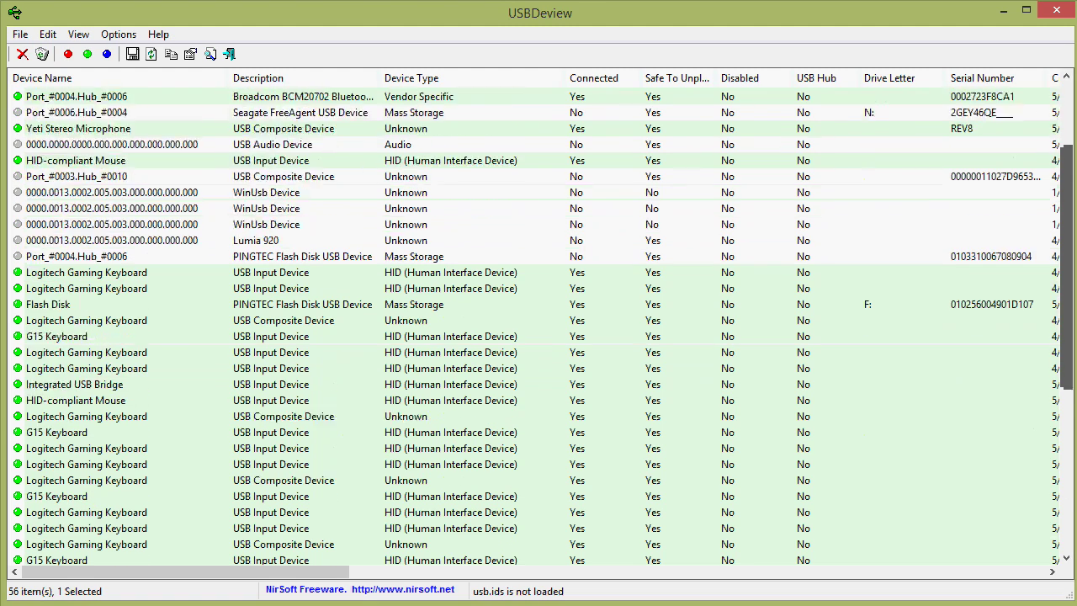
pyautogui.scroll(-3, 539, 328)
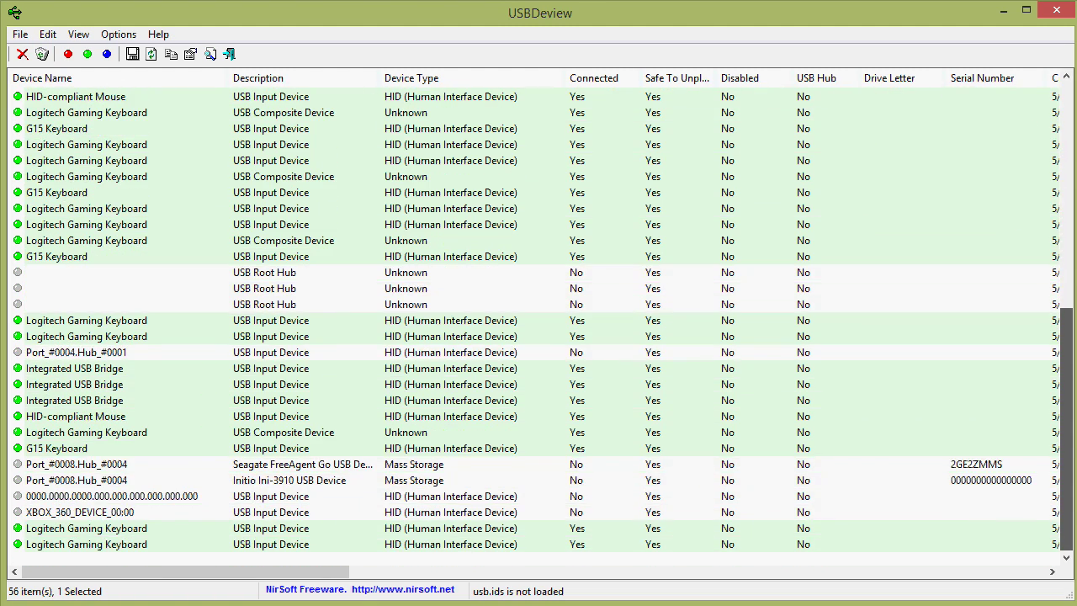
pyautogui.scroll(1, 538, 328)
pyautogui.scroll(8, 538, 328)
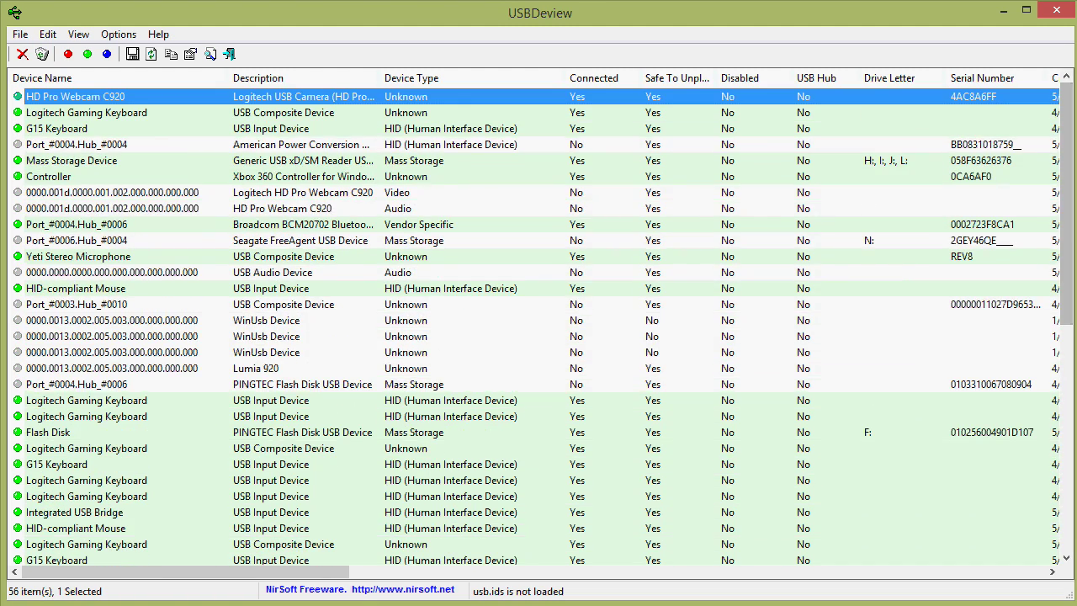
pyautogui.moveTo(185, 571)
pyautogui.mouseDown()
pyautogui.moveTo(231, 571)
pyautogui.moveTo(185, 571)
pyautogui.mouseUp()
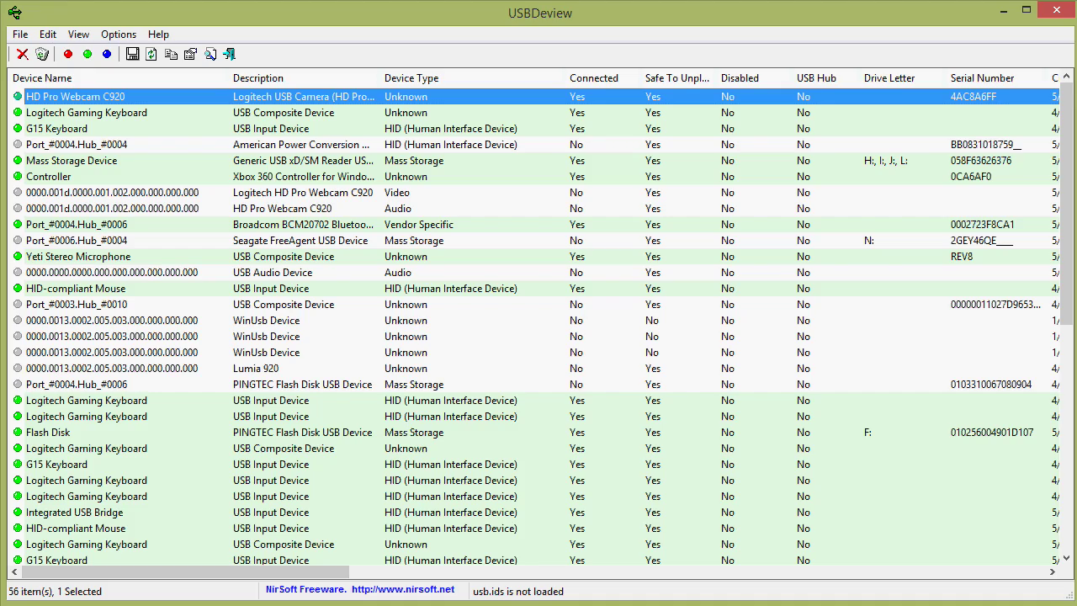
pyautogui.moveTo(185, 571); pyautogui.dragTo(337, 571)
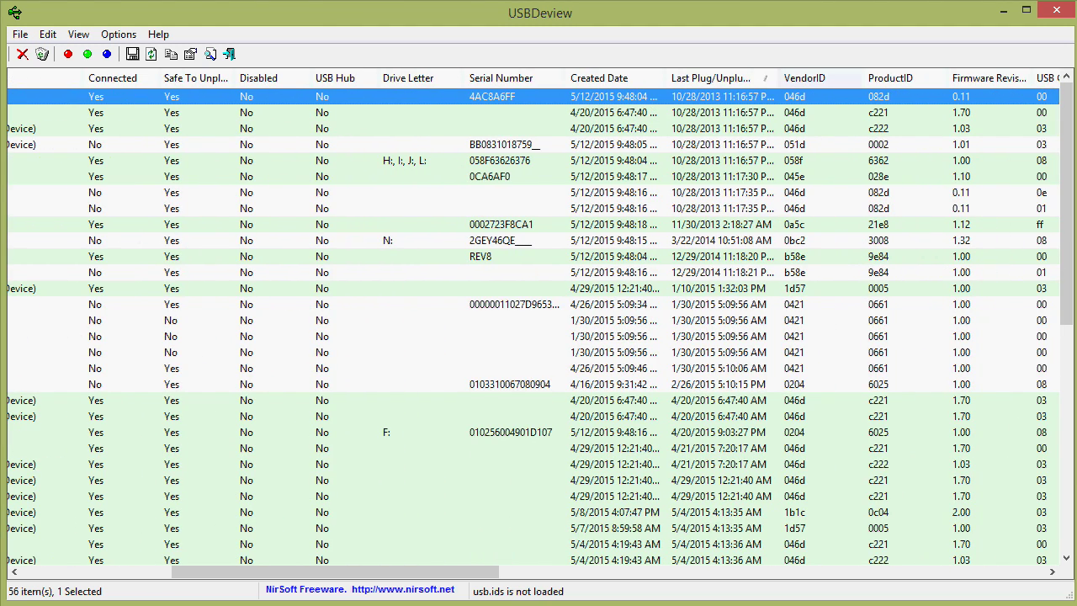
pyautogui.moveTo(778, 77); pyautogui.dragTo(812, 77)
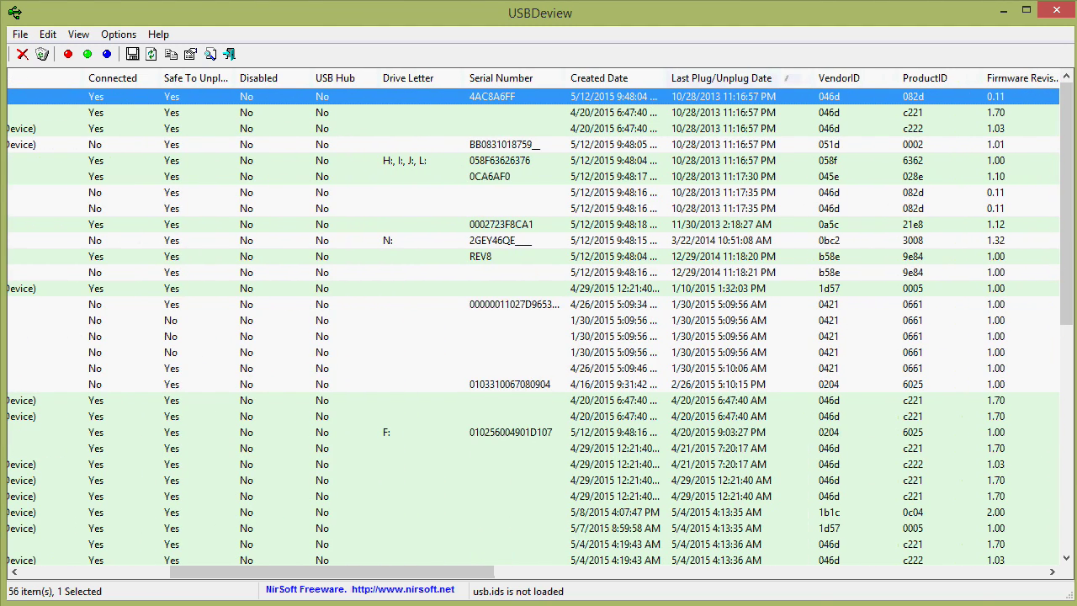
pyautogui.click(791, 80)
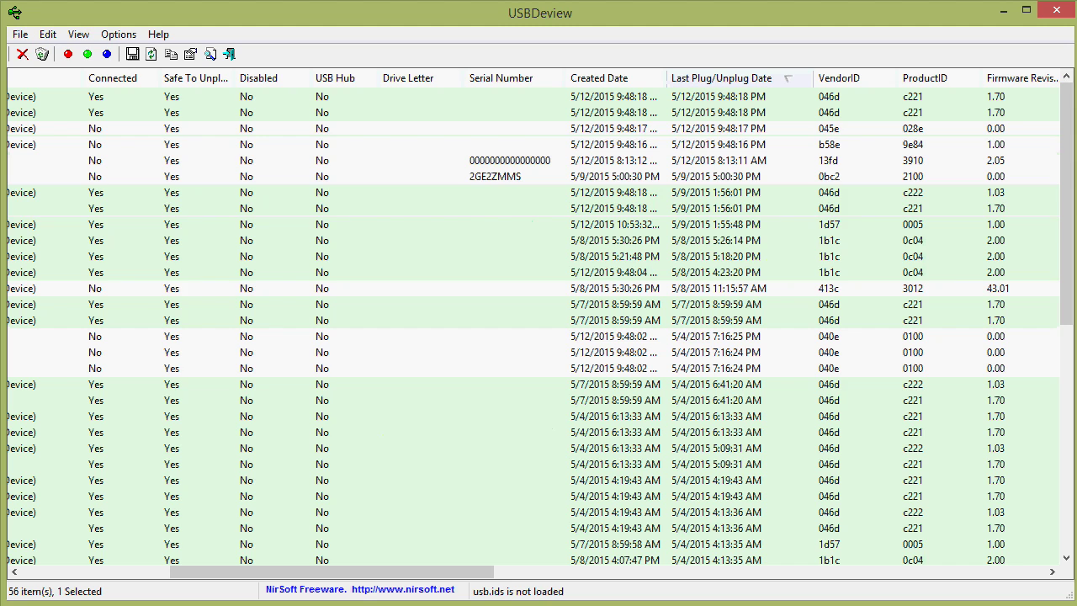
# Step: Widen the Created Date column so that its full dates and times fit
pyautogui.moveTo(331, 571); pyautogui.dragTo(183, 571)
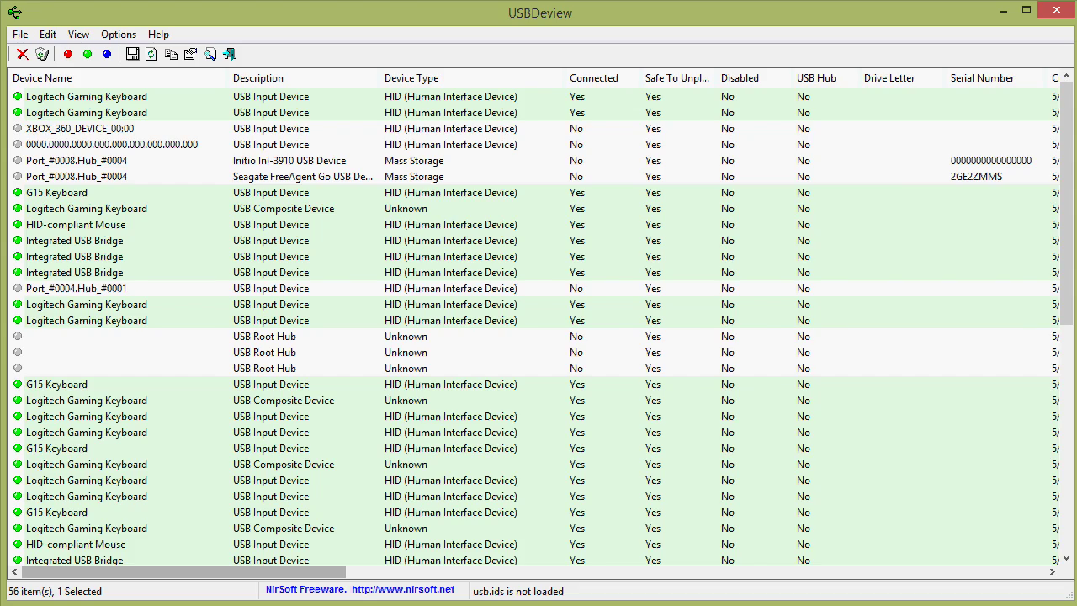
pyautogui.hscroll(8, 533, 326)
pyautogui.hscroll(2, 533, 327)
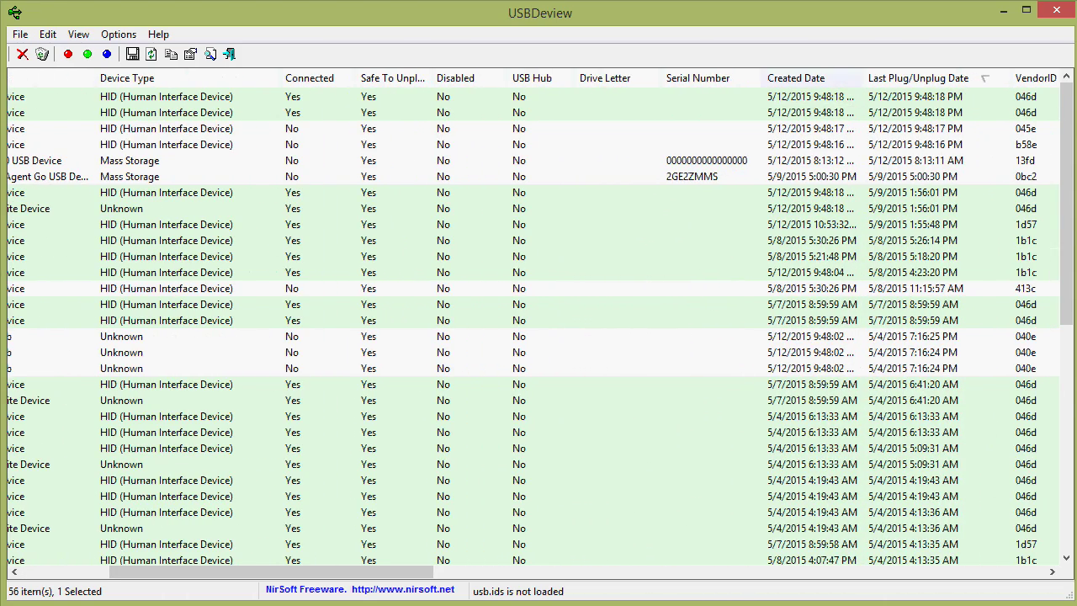
pyautogui.moveTo(862, 78); pyautogui.dragTo(876, 77)
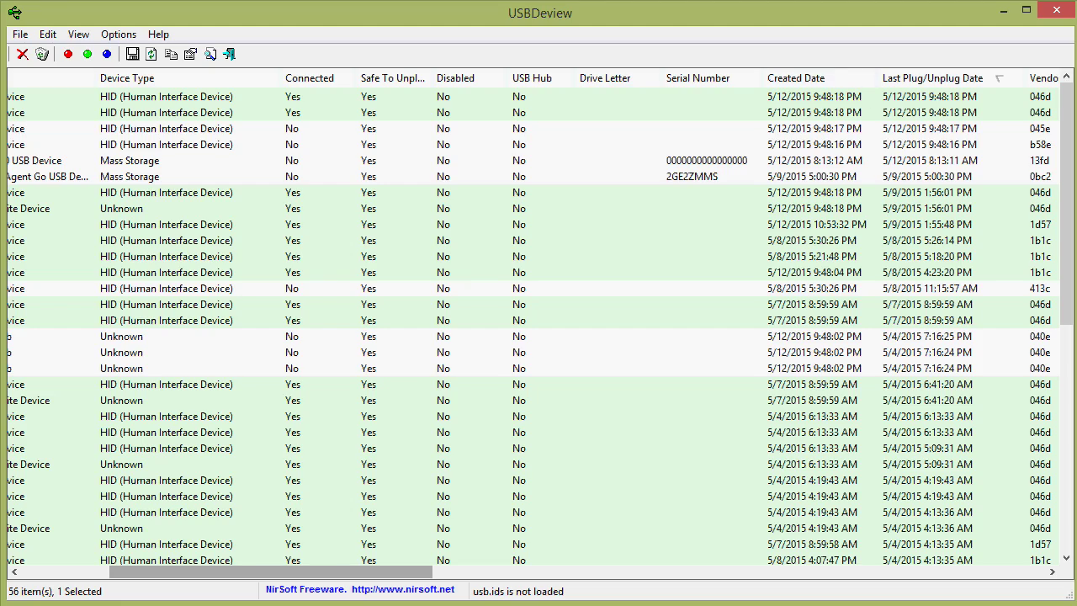
# Step: Sort the USB devices alphabetically by Device Name and look through the keyboard, mouse, webcam and storage entries
pyautogui.hscroll(4, 533, 326)
pyautogui.hscroll(-12, 533, 326)
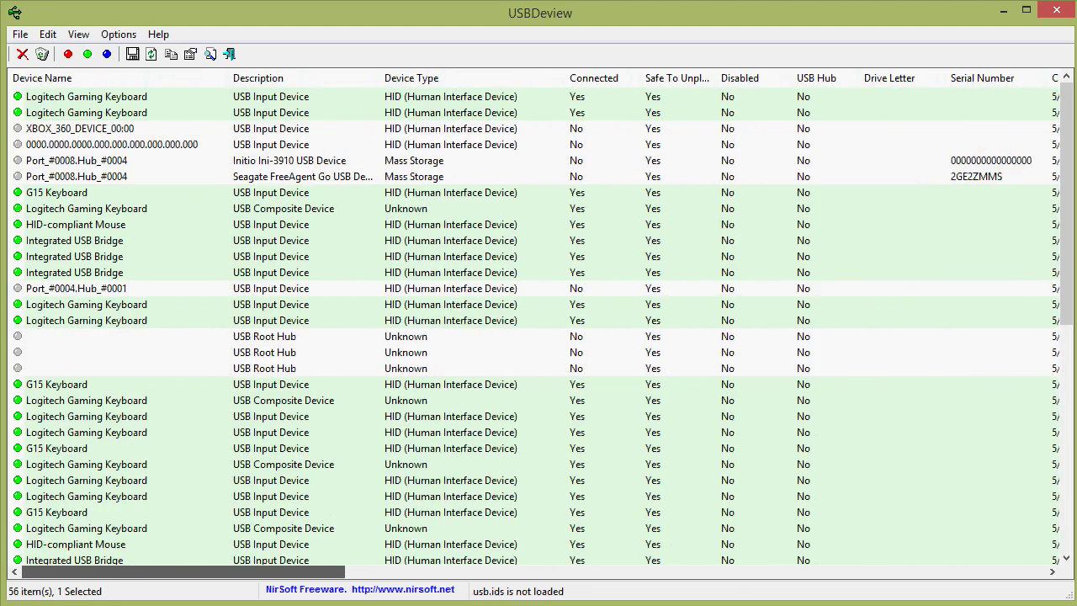
pyautogui.hscroll(20, 534, 327)
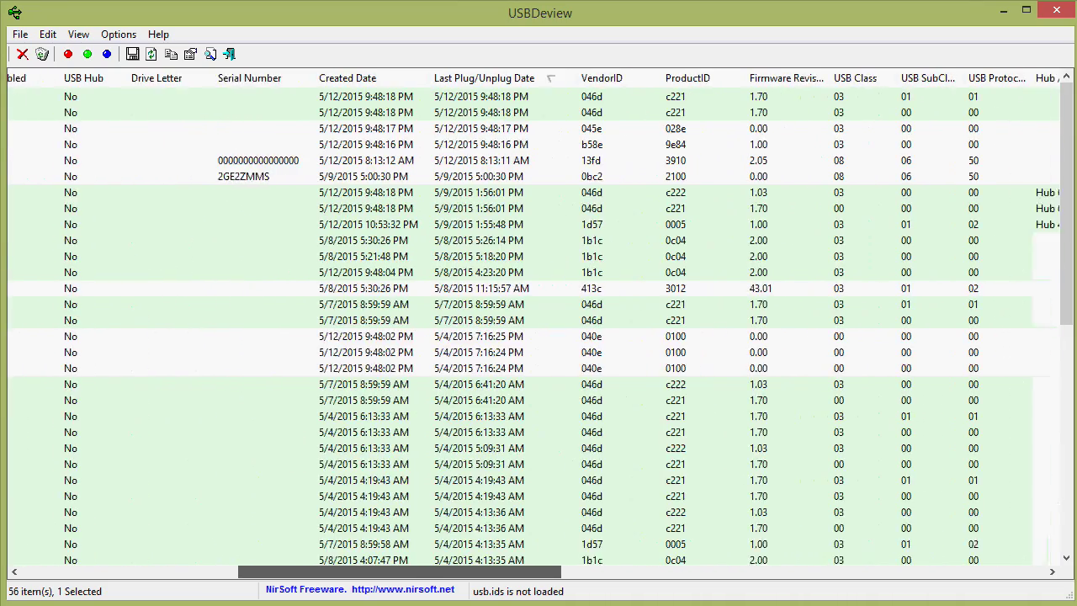
pyautogui.hscroll(-20, 533, 326)
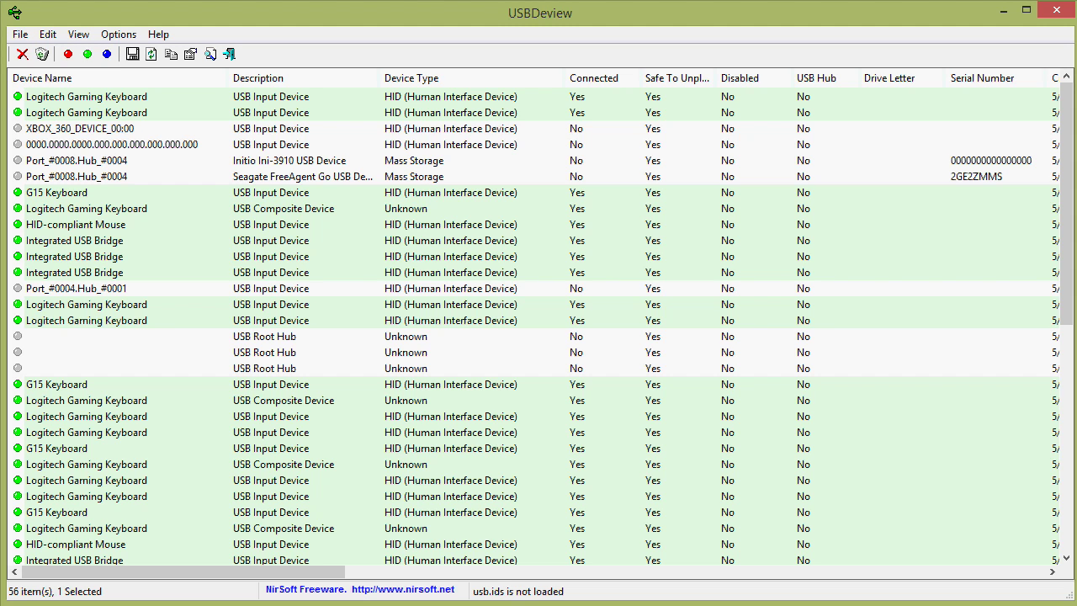
pyautogui.click(48, 77)
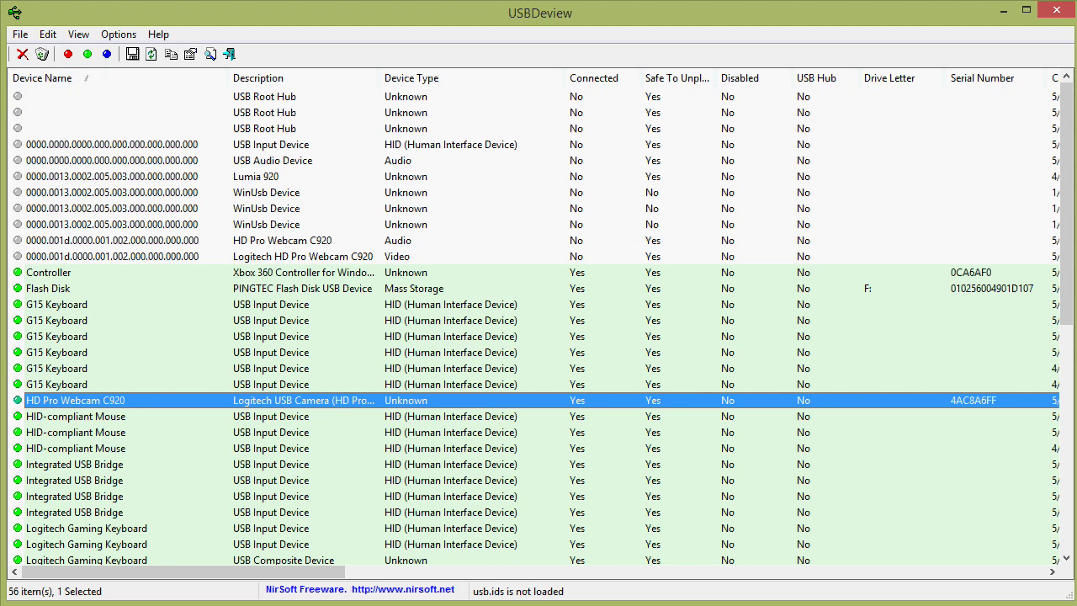
pyautogui.scroll(-3, 533, 326)
pyautogui.scroll(-4, 534, 320)
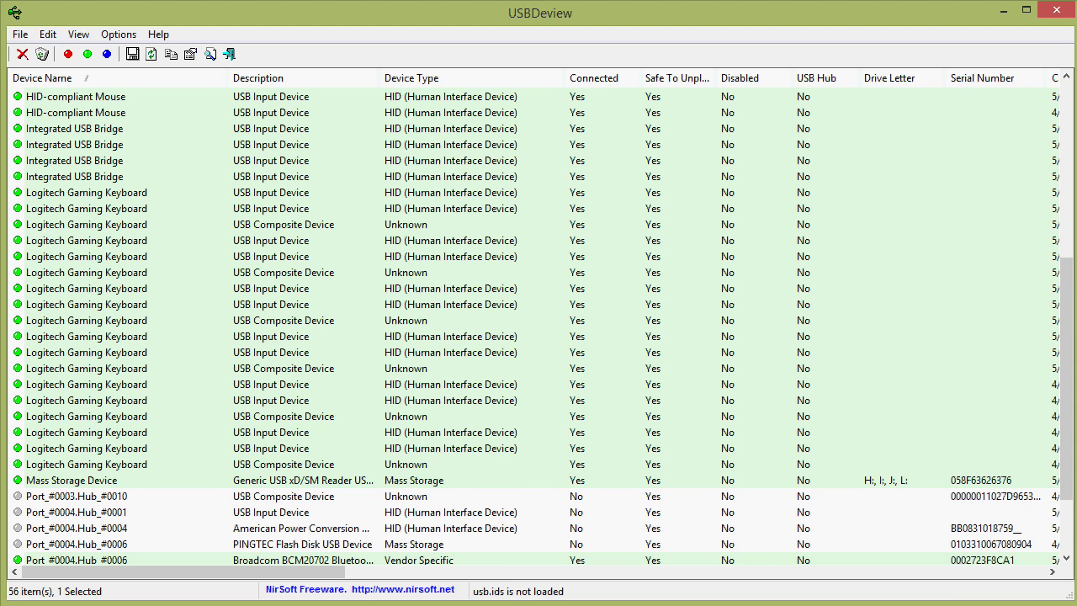
pyautogui.scroll(-1, 533, 320)
pyautogui.scroll(3, 533, 320)
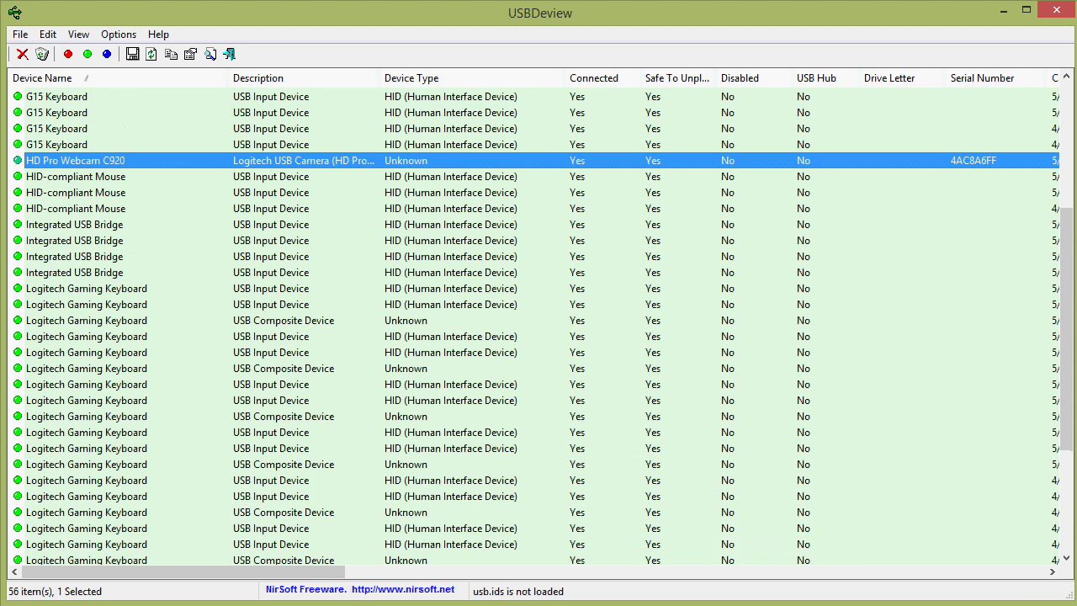
pyautogui.scroll(1, 534, 320)
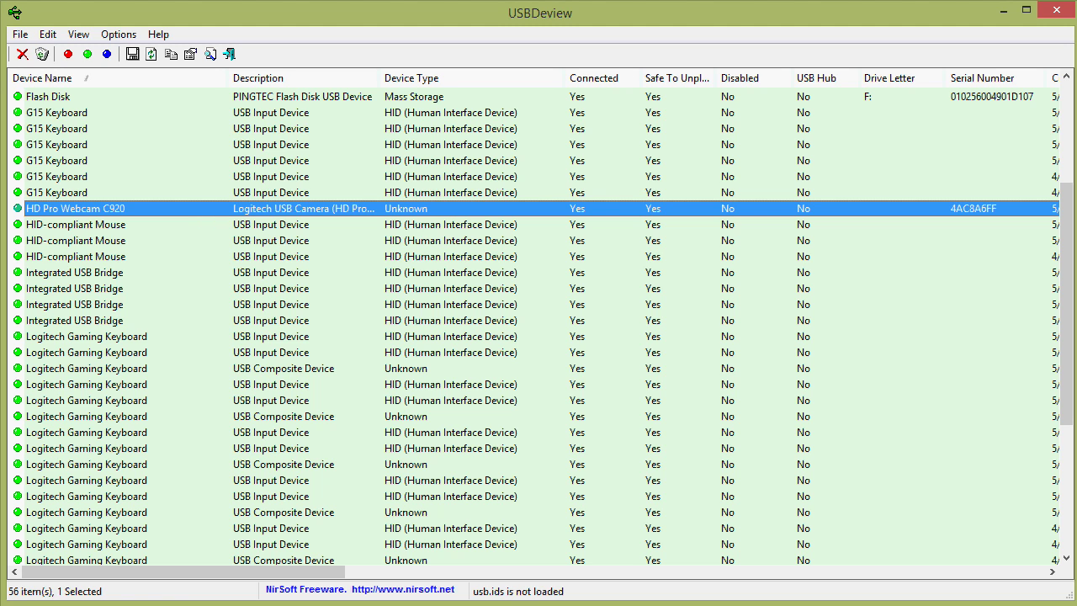
pyautogui.scroll(-4, 533, 319)
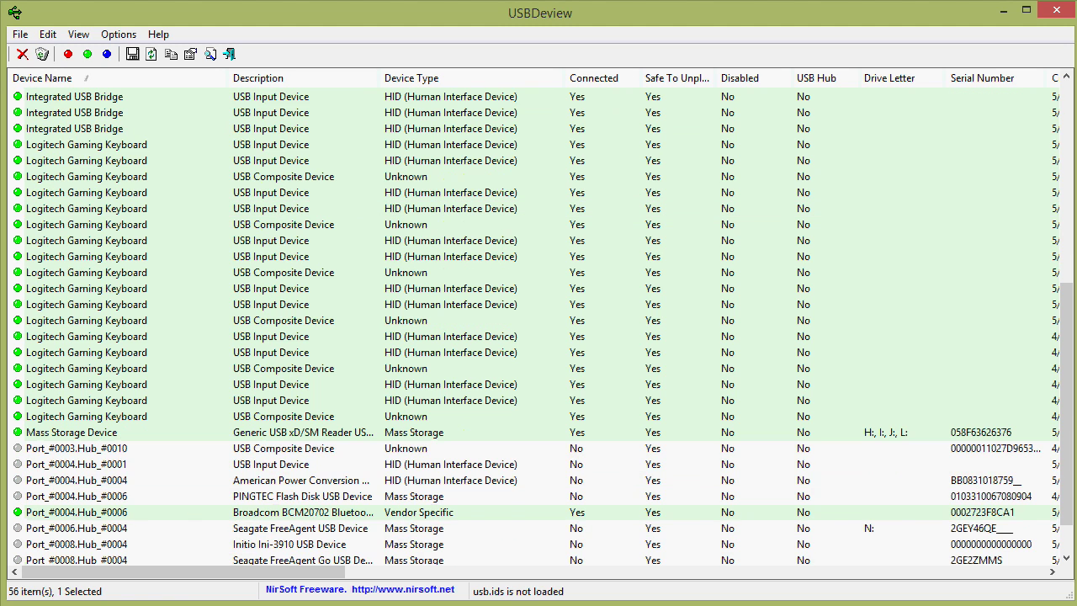
pyautogui.scroll(7, 533, 320)
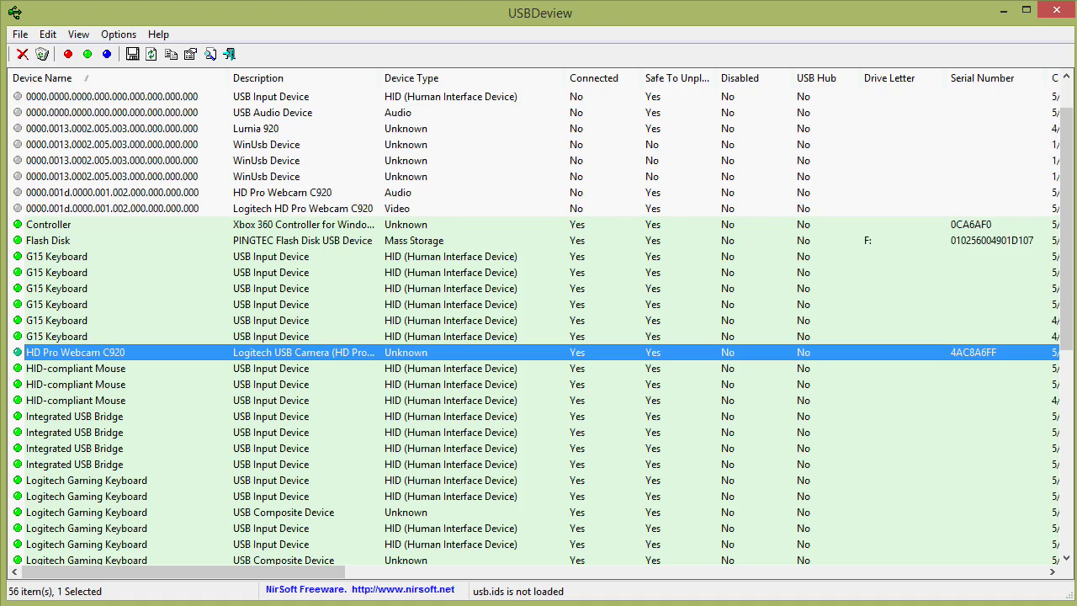
# Step: Sort the device list by Last Plug/Unplug Date, oldest first, and examine the created and last plug dates of the newest entries
pyautogui.moveTo(183, 571); pyautogui.dragTo(421, 571)
pyautogui.click(454, 77)
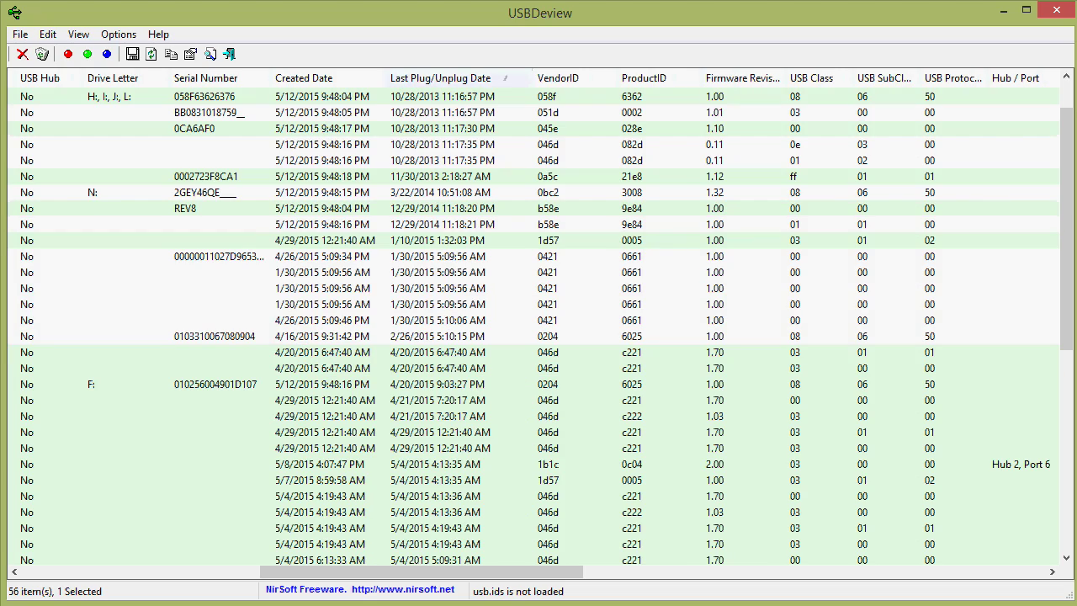
pyautogui.moveTo(422, 571); pyautogui.dragTo(183, 572)
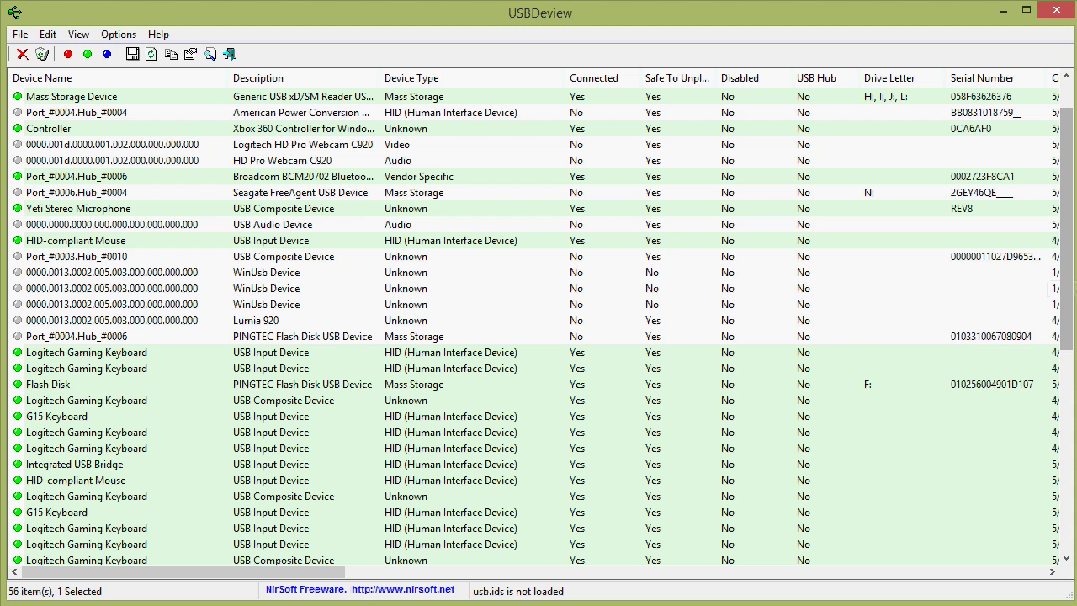
pyautogui.scroll(-8, 539, 327)
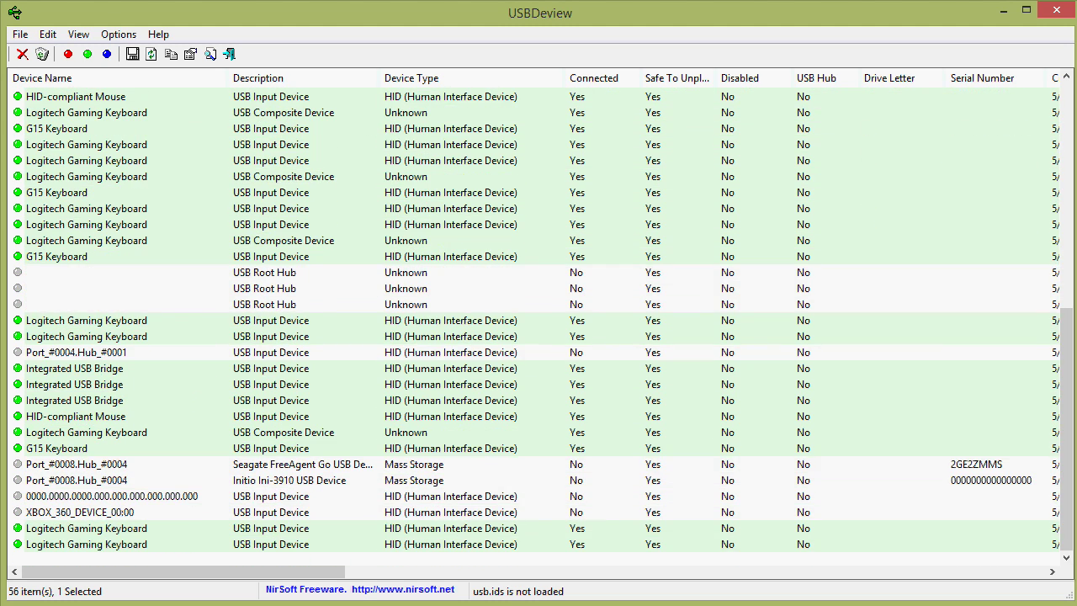
pyautogui.moveTo(183, 571); pyautogui.dragTo(384, 571)
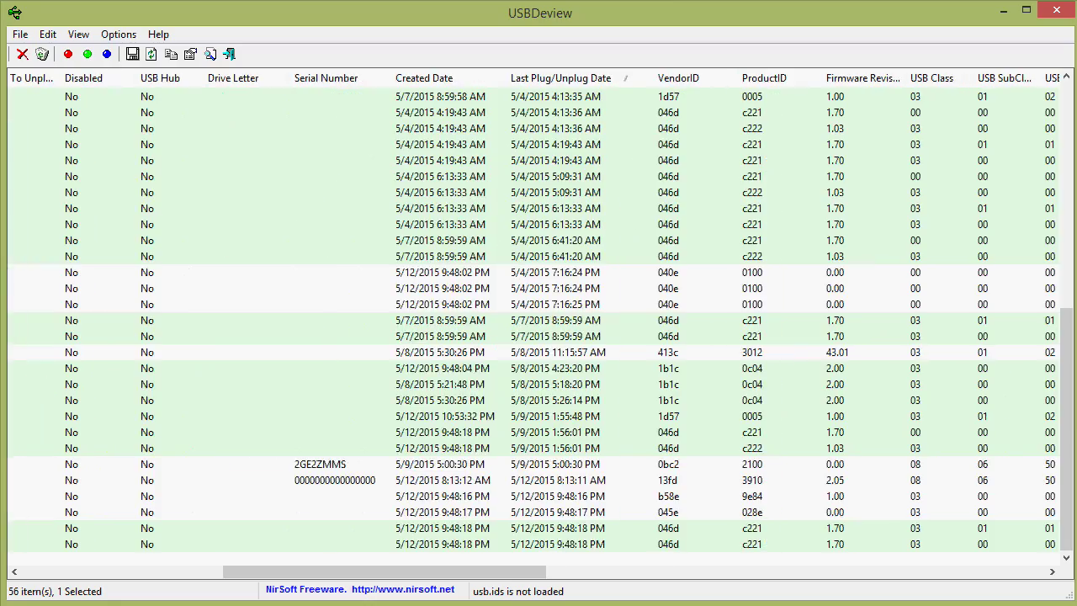